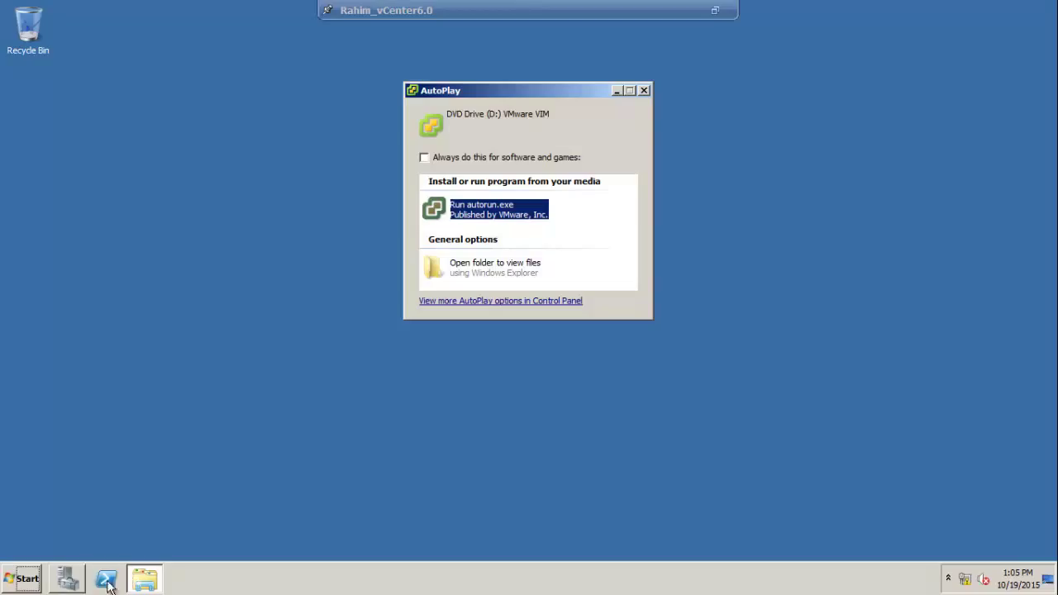
# - View the server's drives in Computer to locate the VMware VIM DVD
pyautogui.click(28, 579)
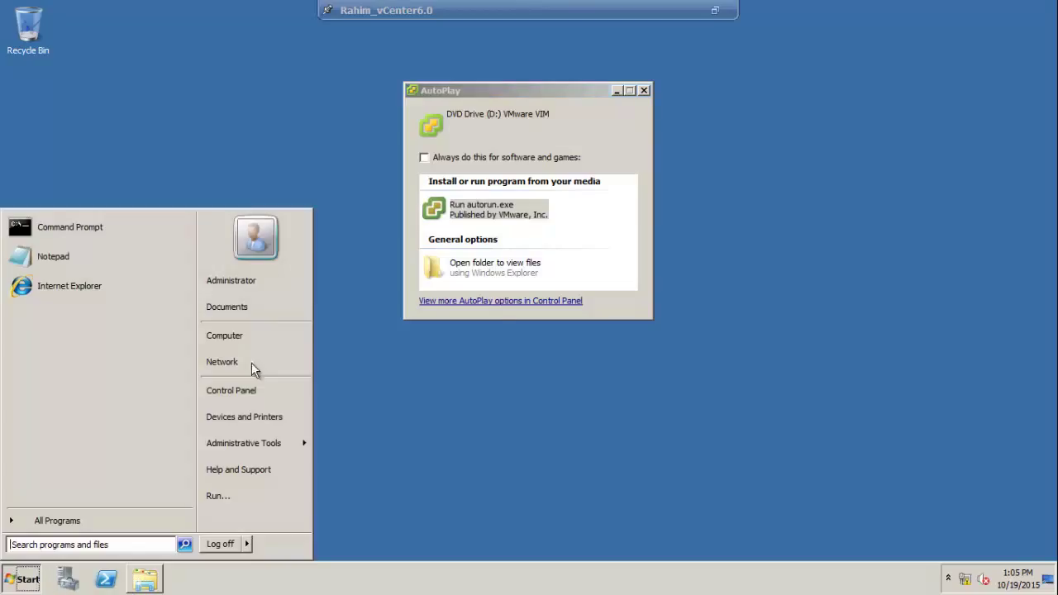
pyautogui.click(253, 306)
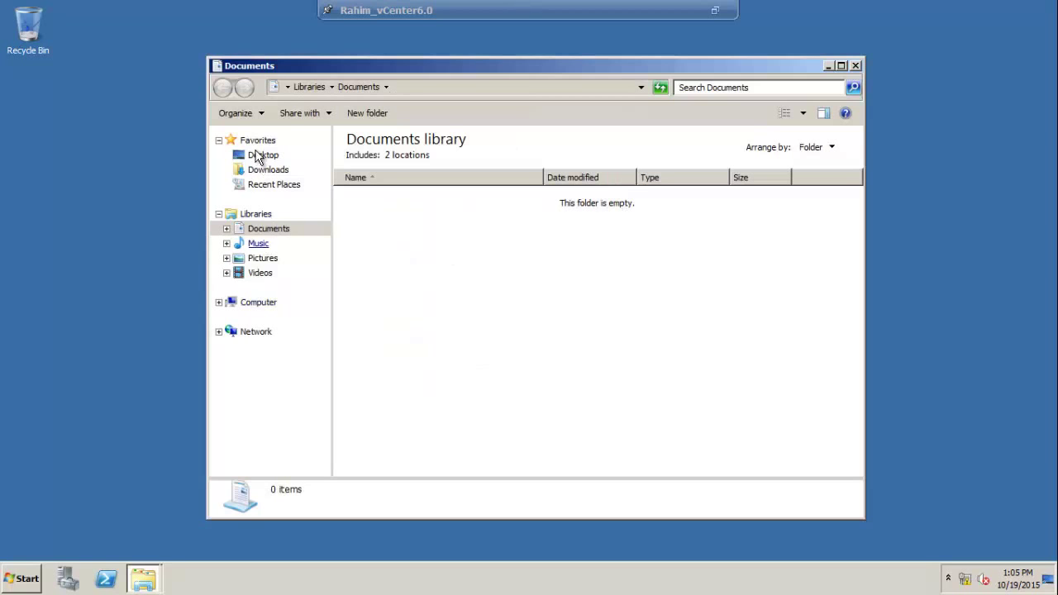
pyautogui.click(261, 303)
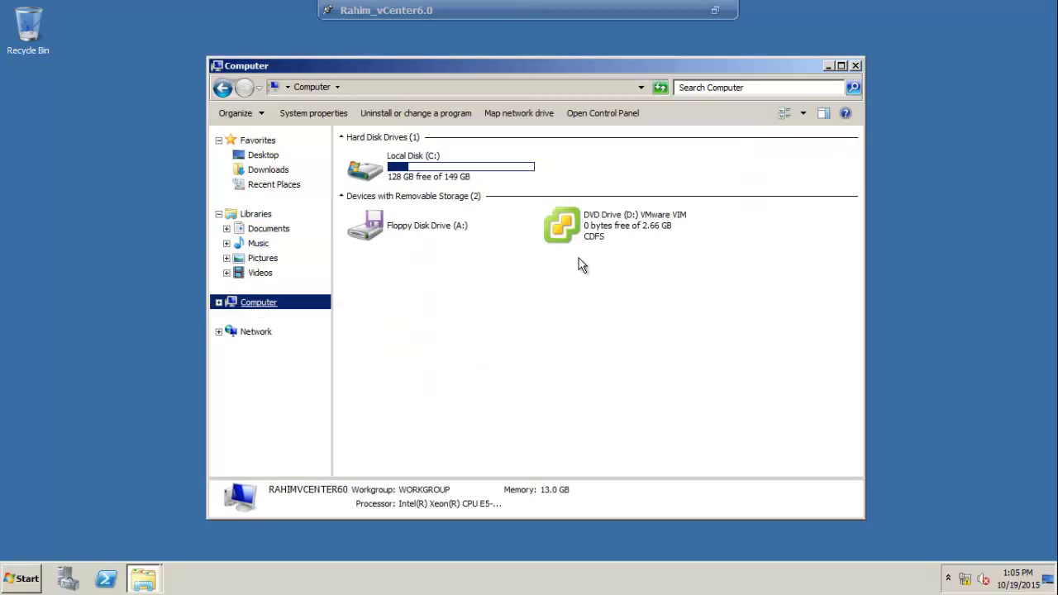
# - Run autorun.exe from the VMware VIM DVD and start the vCenter Server for Windows installation
pyautogui.click(143, 579)
pyautogui.click(141, 524)
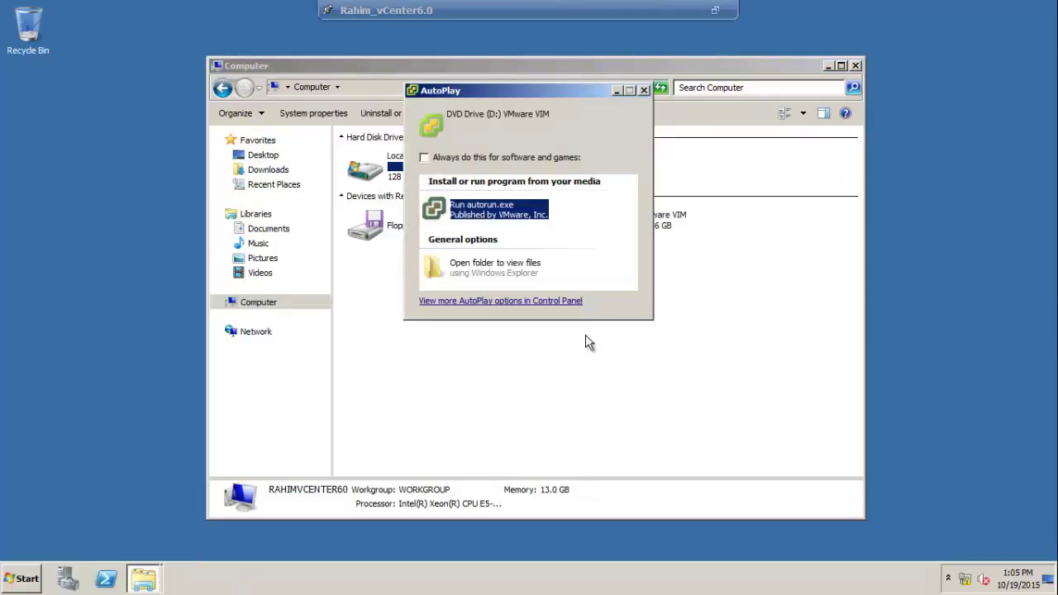
pyautogui.click(495, 209)
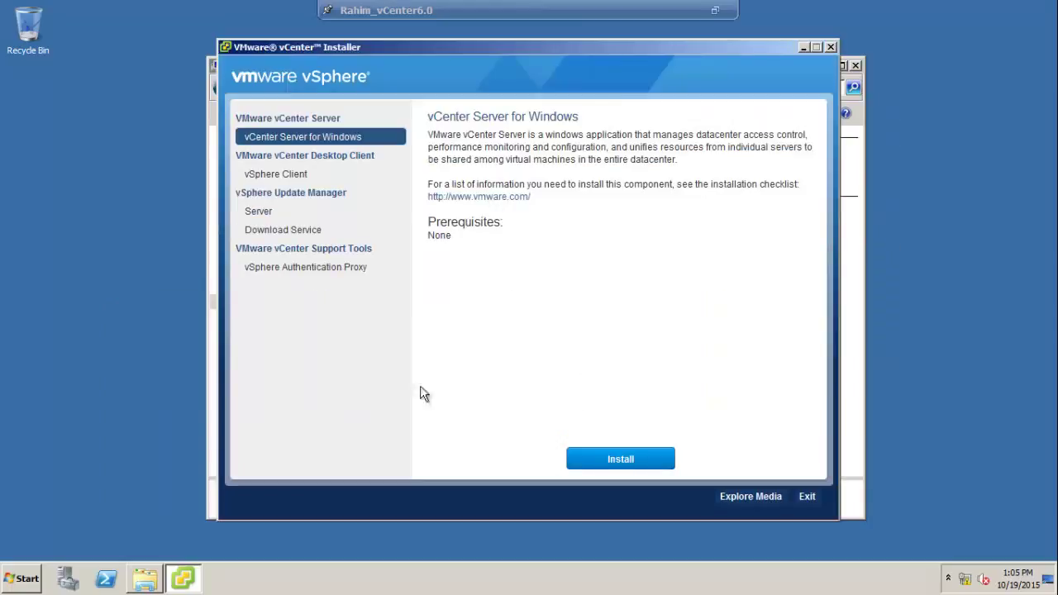
pyautogui.click(616, 464)
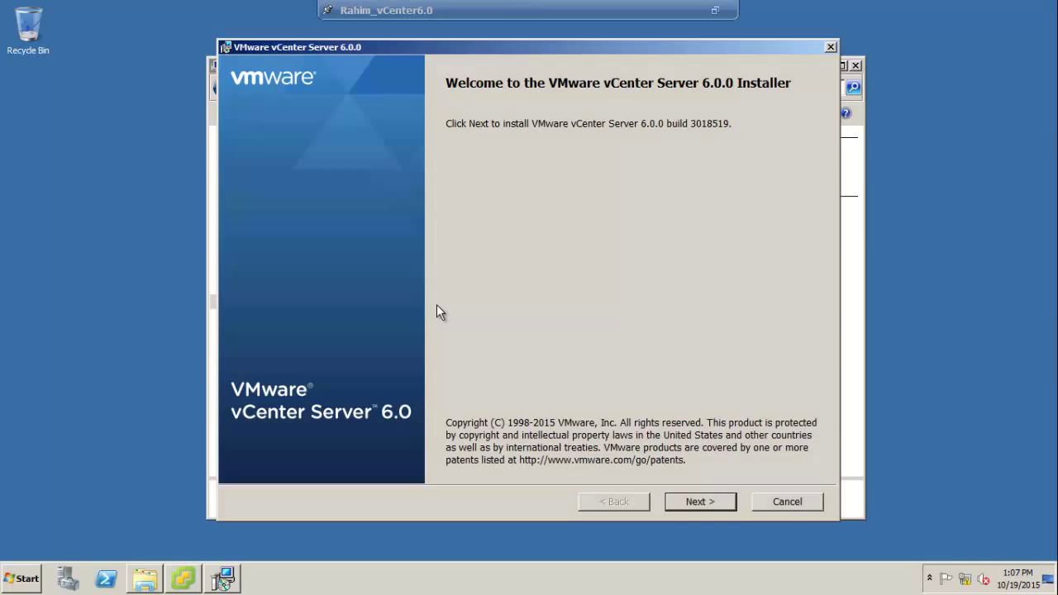
# - Proceed past the installer's welcome page and accept the VMware End User License Agreement terms
pyautogui.click(700, 502)
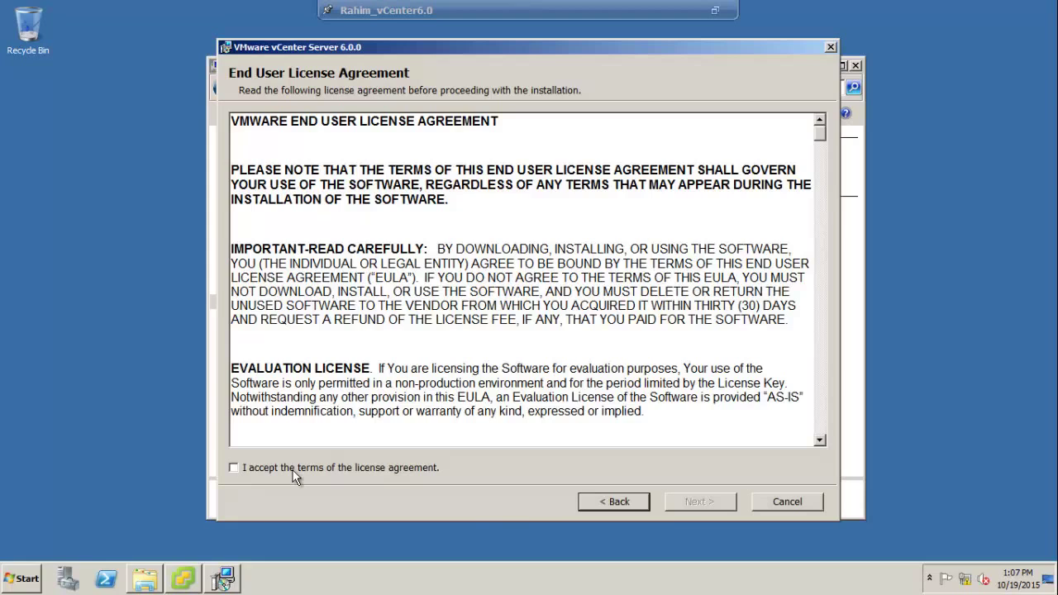
pyautogui.click(293, 471)
pyautogui.click(718, 502)
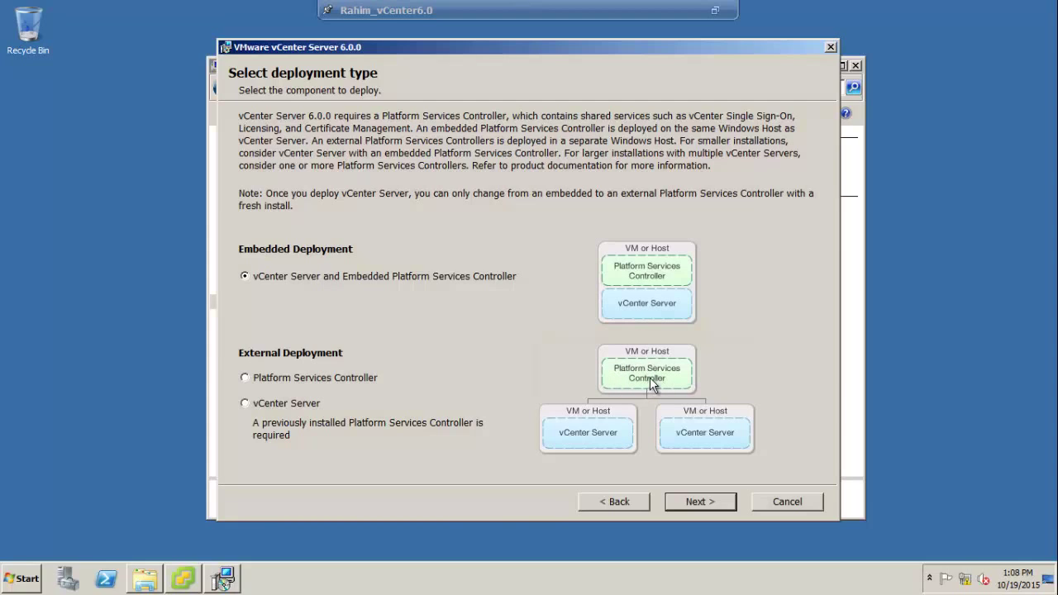
# - Choose the embedded deployment type, vCenter Server and Embedded Platform Services Controller, and continue to the System Network Name page
pyautogui.click(330, 377)
pyautogui.click(298, 405)
pyautogui.click(695, 502)
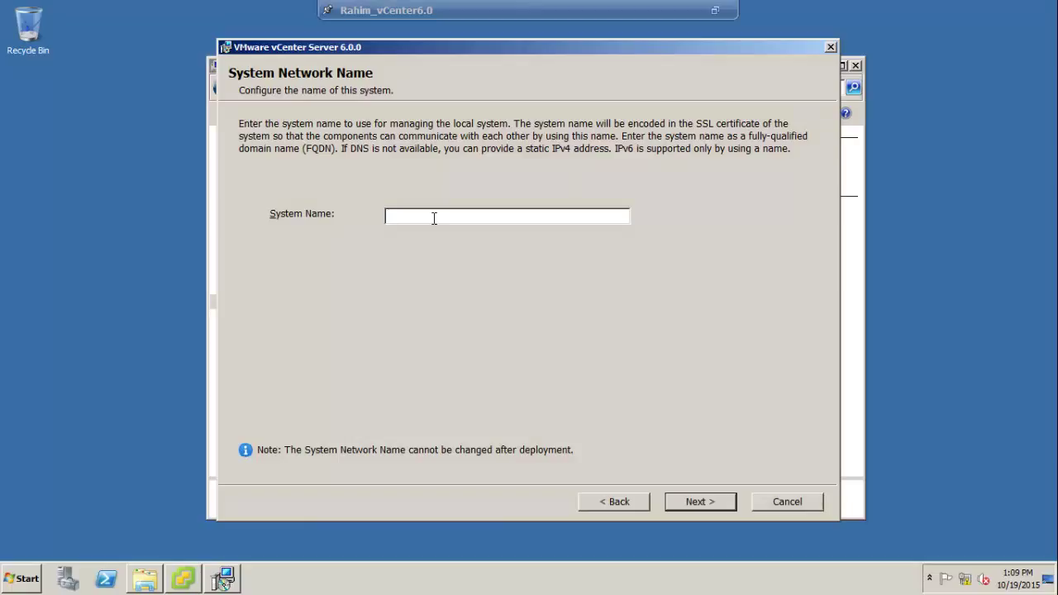
# - Try to continue with rahim_vCenter6.0 as the system name
pyautogui.write('E')
pyautogui.press('BackSpace')
pyautogui.write('rAHIM')
pyautogui.press('BackSpace')
pyautogui.press('BackSpace')
pyautogui.press('BackSpace')
pyautogui.press('BackSpace')
pyautogui.press('BackSpace')
pyautogui.write('rahim')
pyautogui.write('_vCenter6.0')
pyautogui.press('Return')
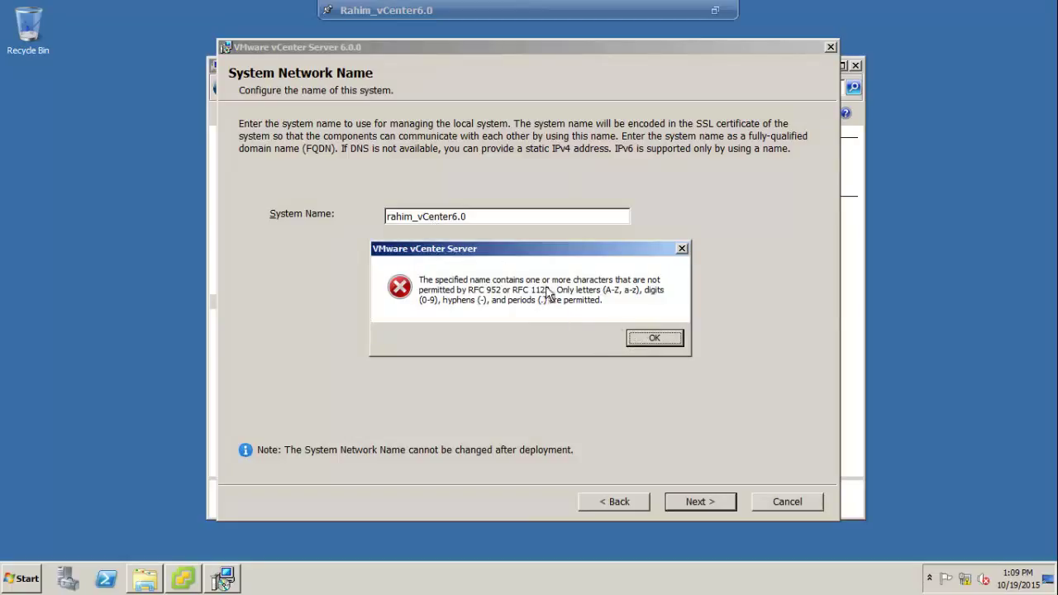
pyautogui.press('Return')
# - Remove the .0 suffix and the underscore so the system name is rahimvCenter6, and try to continue
pyautogui.click(461, 217)
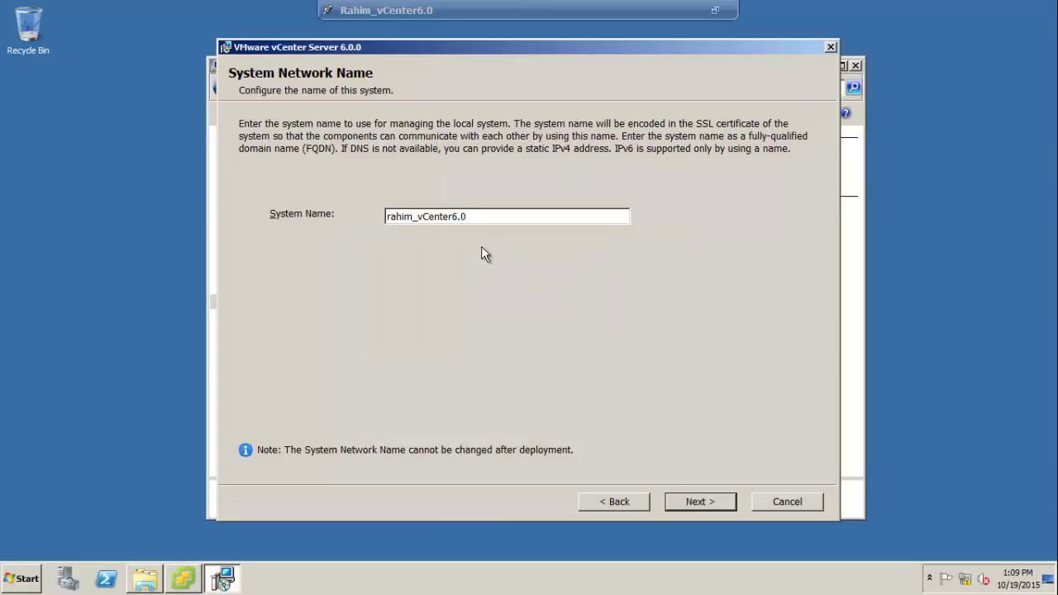
pyautogui.hotkey('shift', 'End')
pyautogui.press('BackSpace')
pyautogui.press('Return')
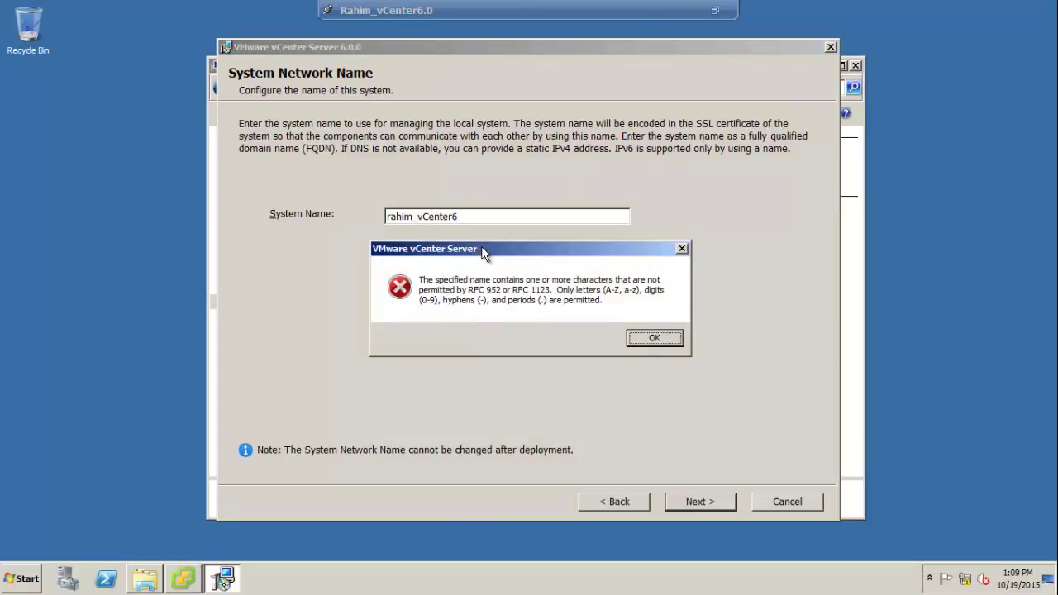
pyautogui.press('Return')
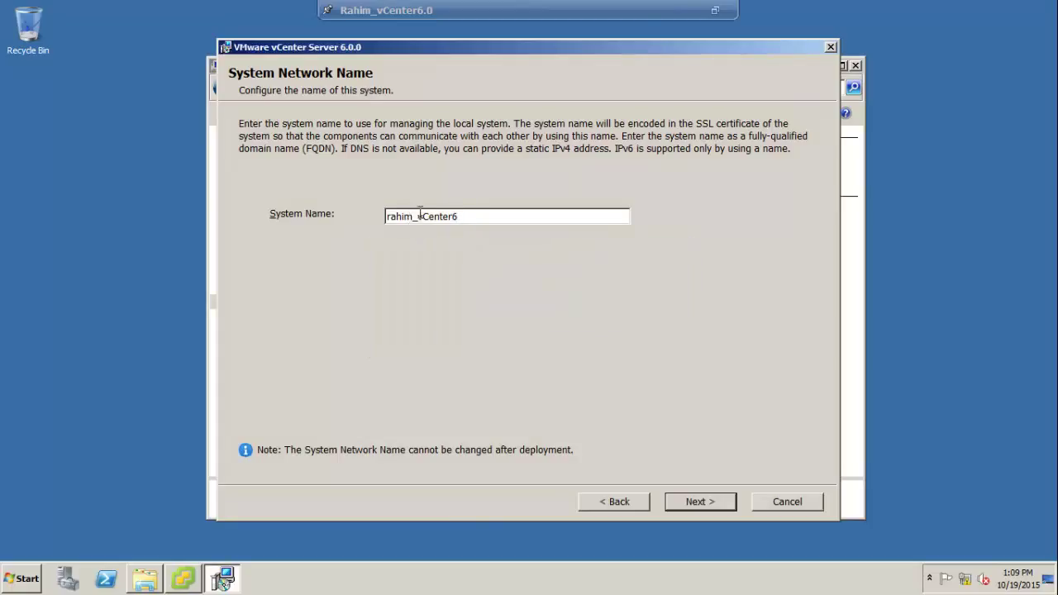
pyautogui.click(420, 212)
pyautogui.press('BackSpace')
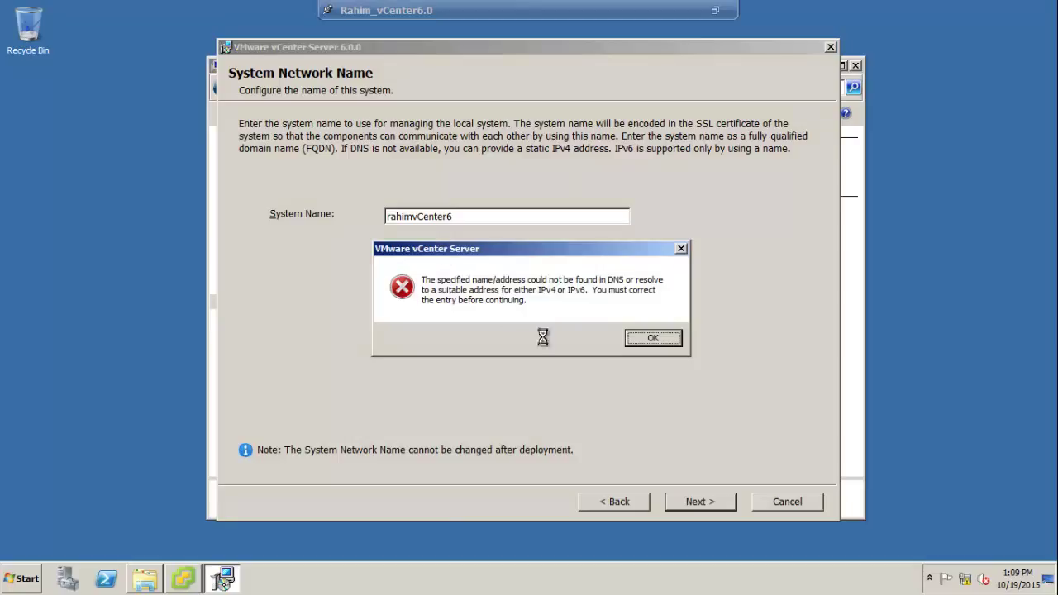
pyautogui.click(639, 342)
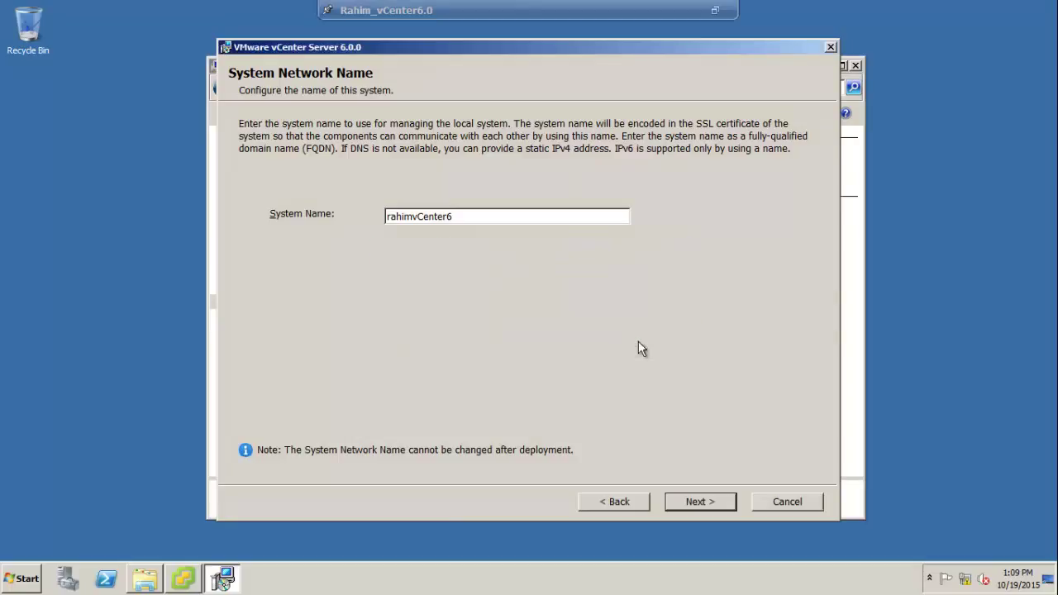
# - Open the Windows drivers folder and bring up the program choice for the hosts file in its etc subfolder
pyautogui.doubleClick(467, 217)
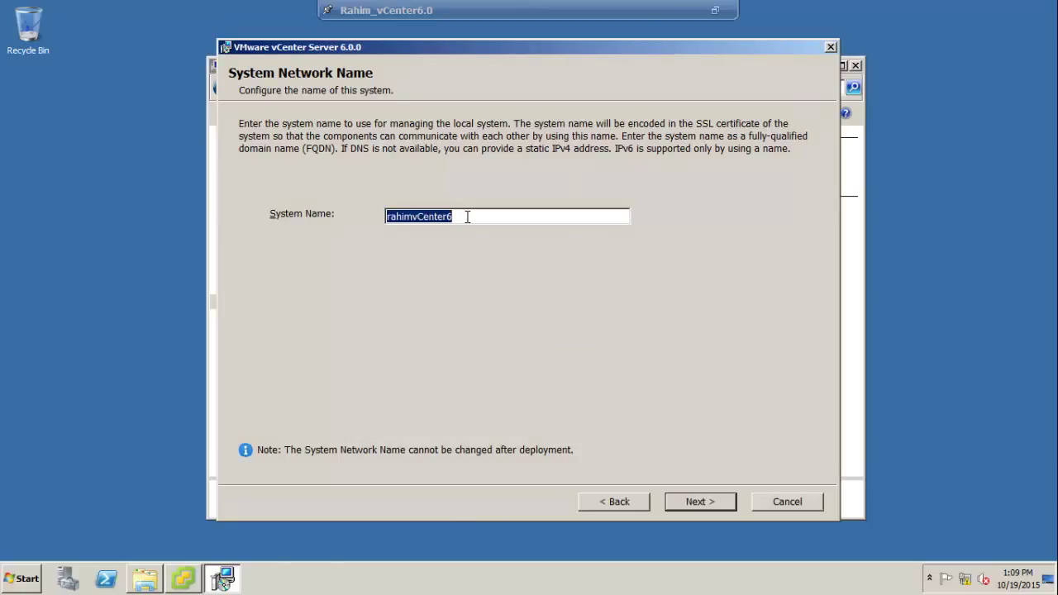
pyautogui.press('super+r')
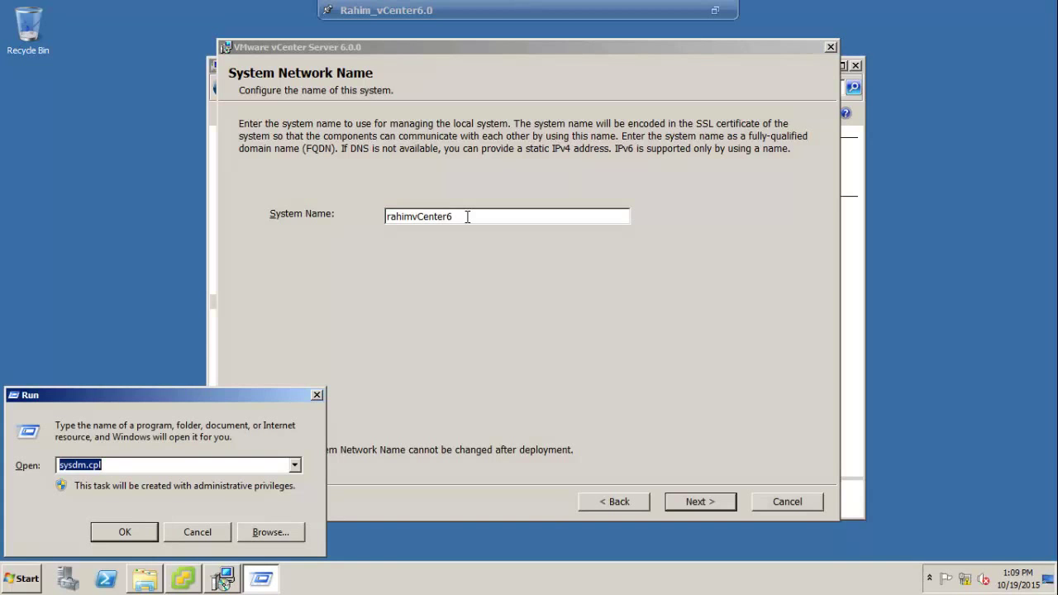
pyautogui.write('drivers')
pyautogui.press('Return')
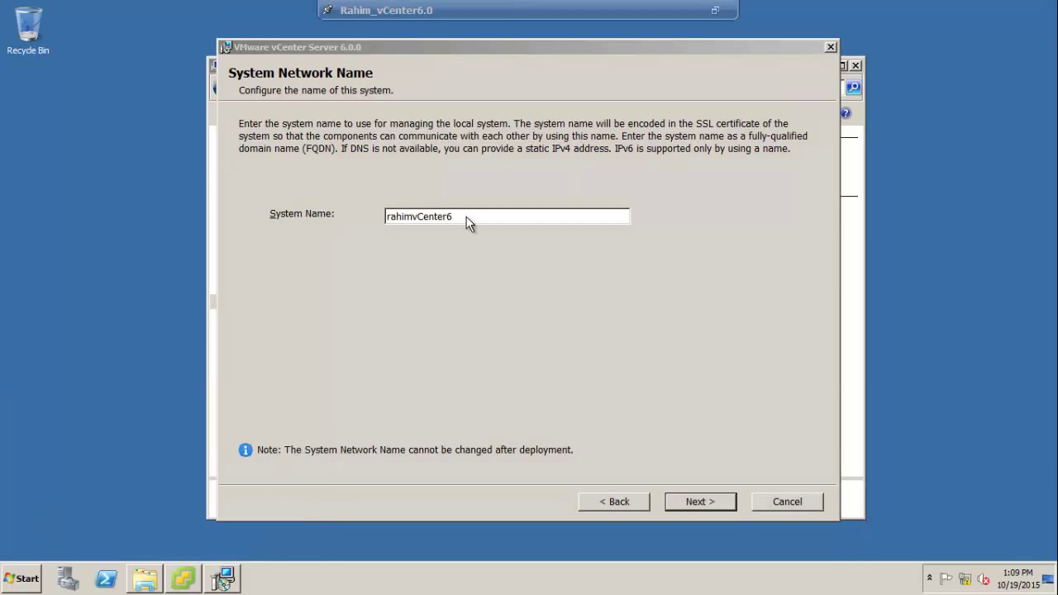
pyautogui.doubleClick(386, 191)
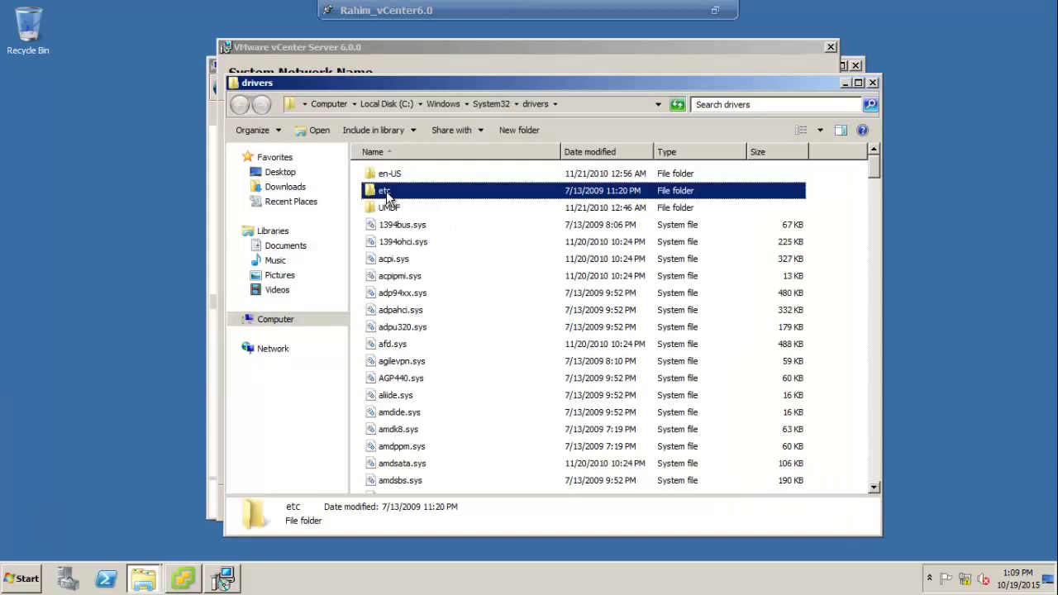
pyautogui.click(389, 174)
pyautogui.press('Return')
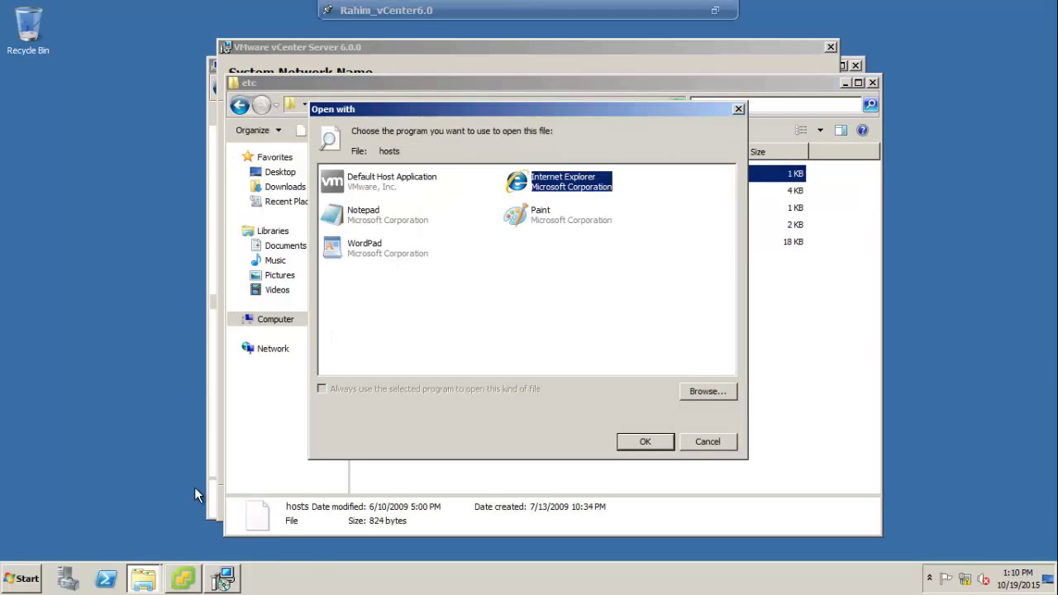
pyautogui.press('super')
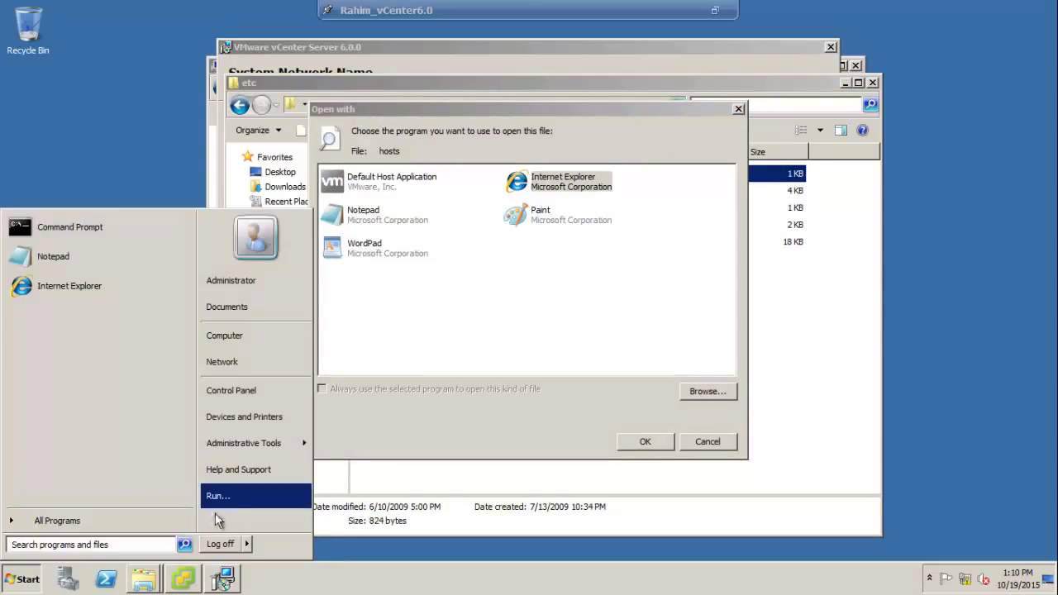
pyautogui.click(225, 506)
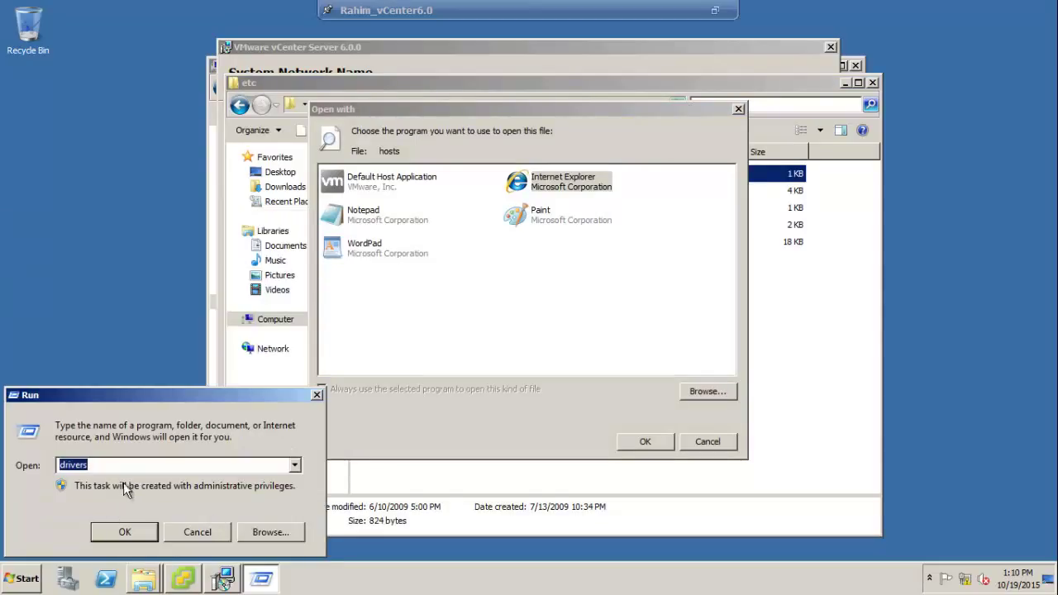
pyautogui.click(202, 530)
# - Open the hosts file in Notepad, add a line mapping 192.168.3.214 to rahimvCenter6, and save it
pyautogui.doubleClick(399, 217)
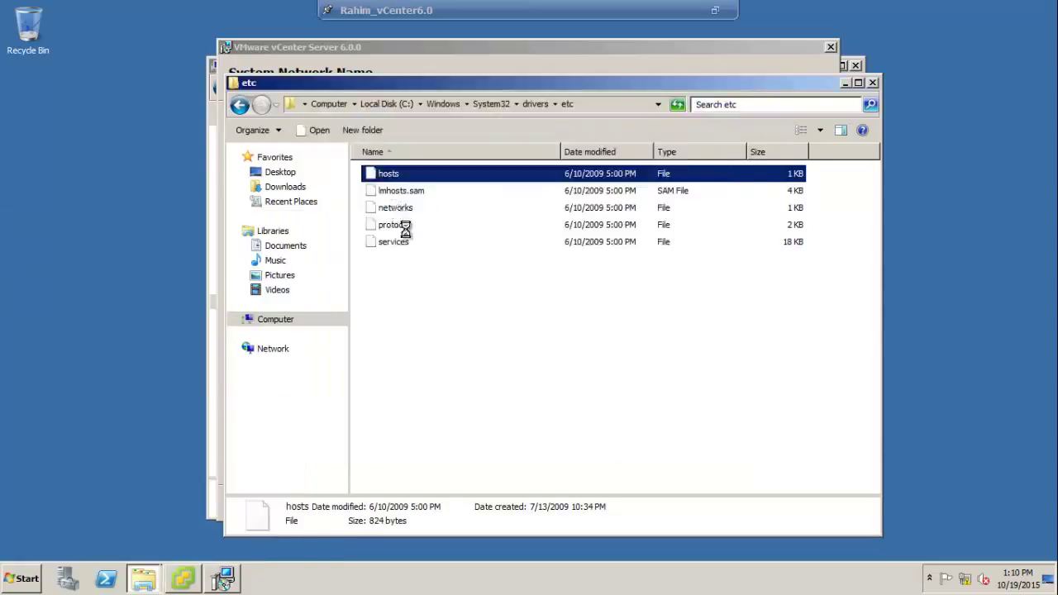
pyautogui.click(133, 378)
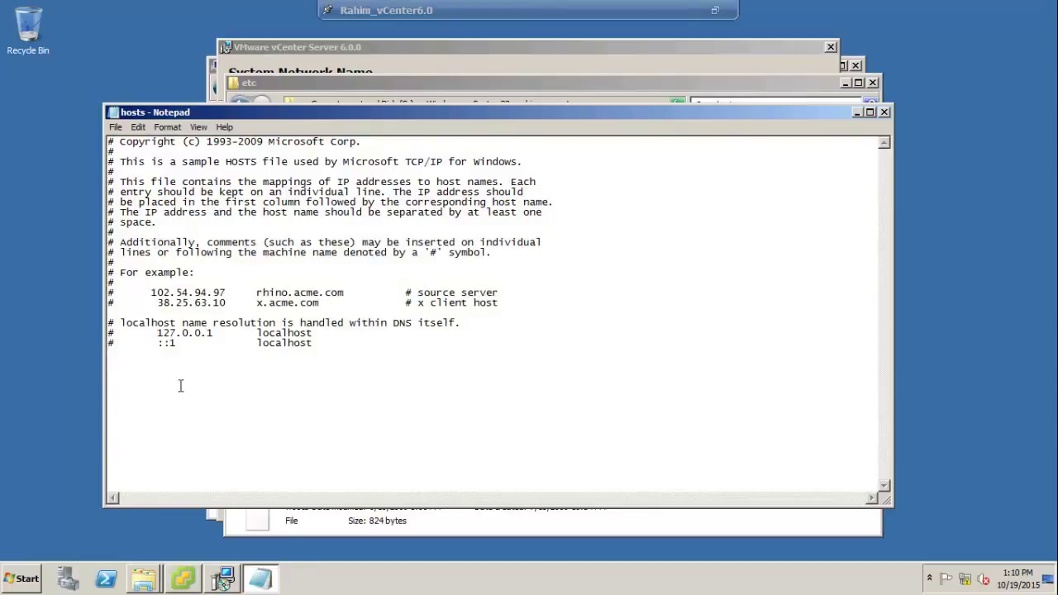
pyautogui.write('192.168.3.214')
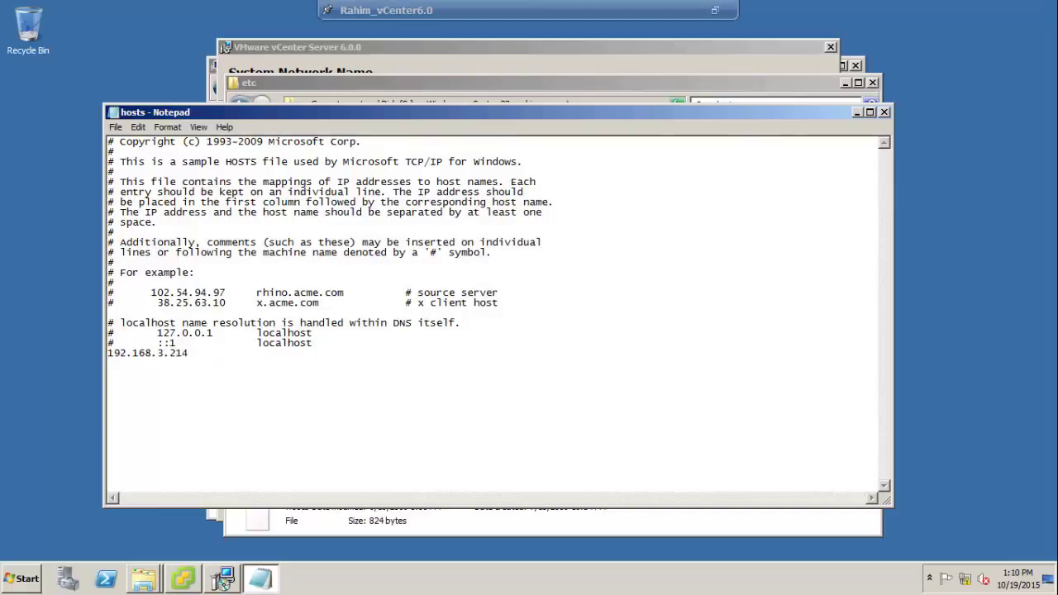
pyautogui.press('Tab')
pyautogui.write('rahimvCenter6')
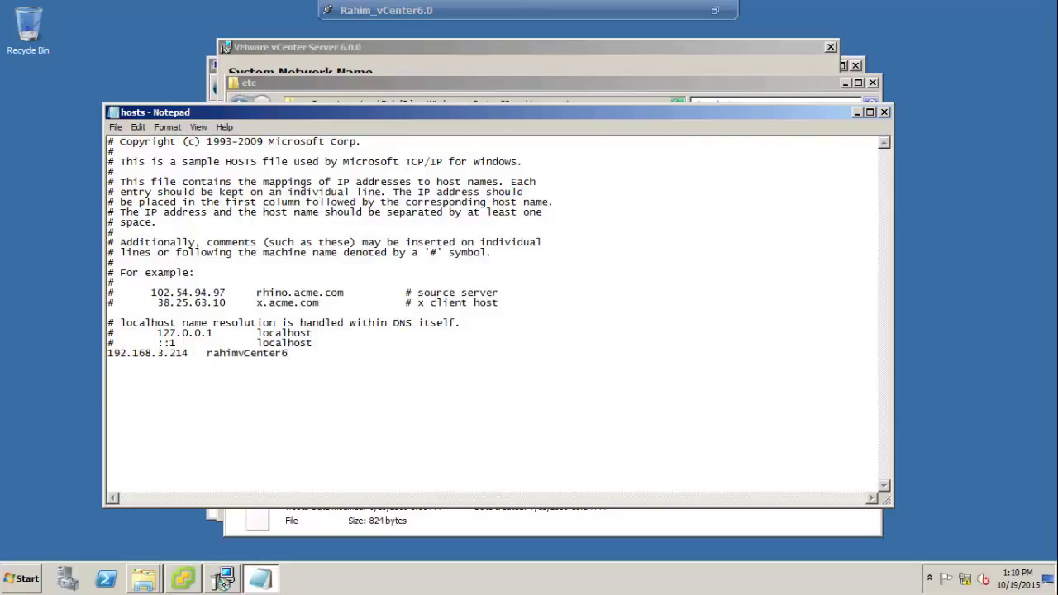
# - Return to the vCenter Server installer, continue with the system name rahimvCenter6, and accept the FQDN warning
pyautogui.hotkey('alt', 'Tab')
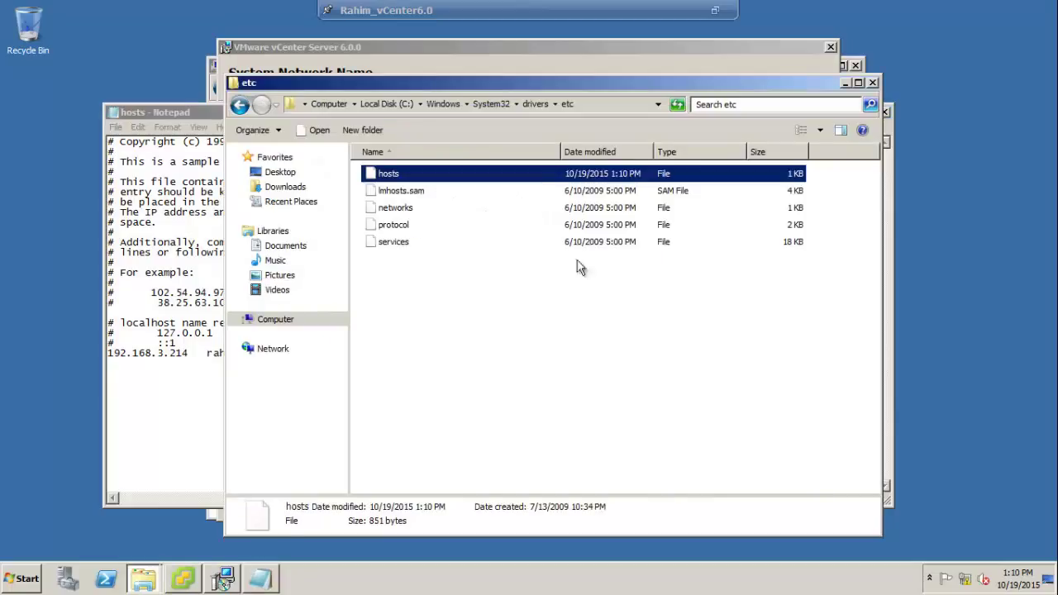
pyautogui.click(222, 579)
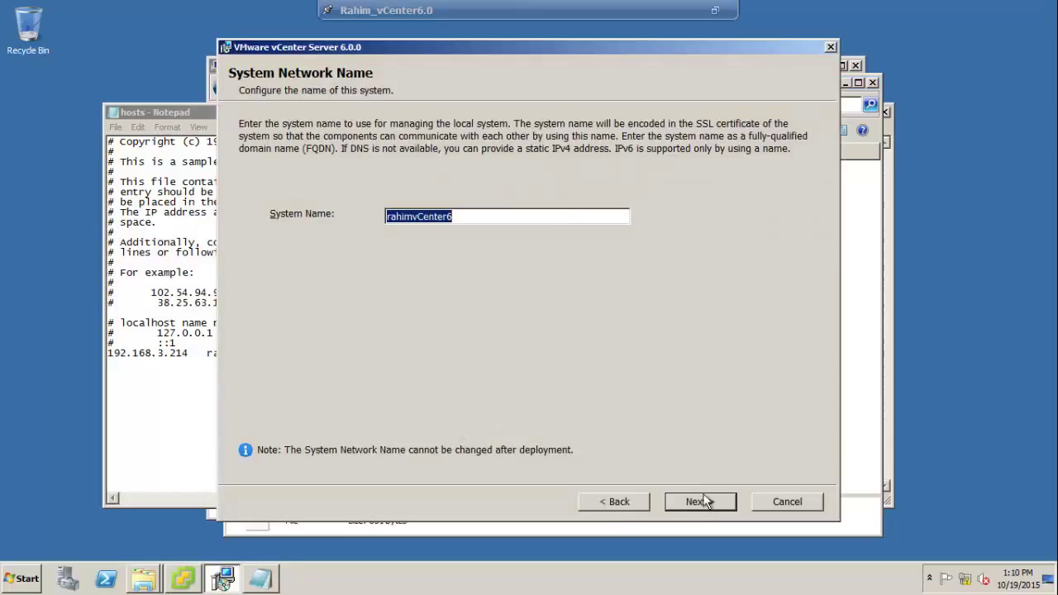
pyautogui.click(702, 502)
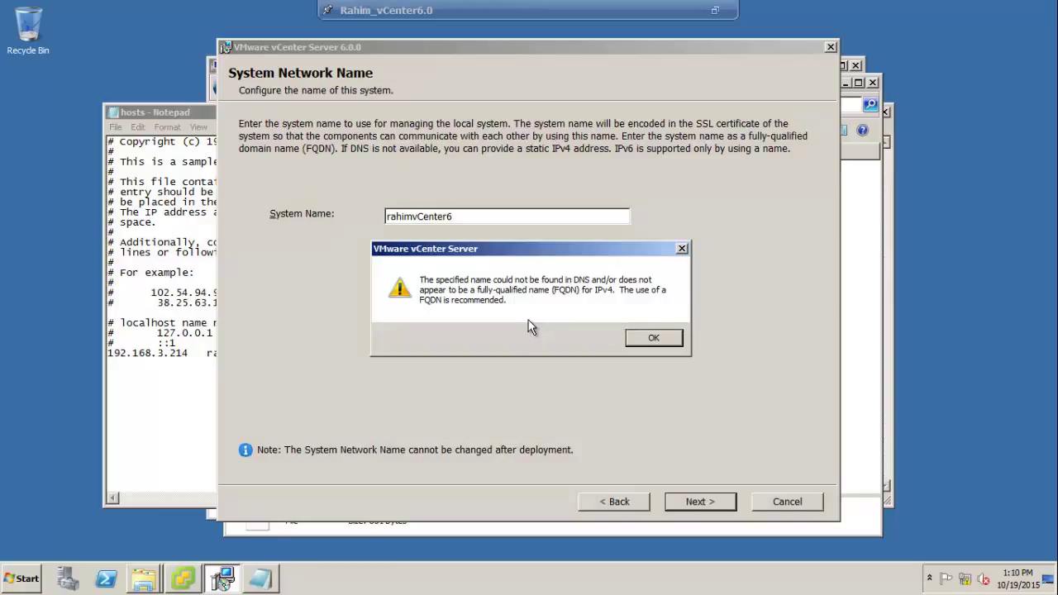
pyautogui.click(654, 337)
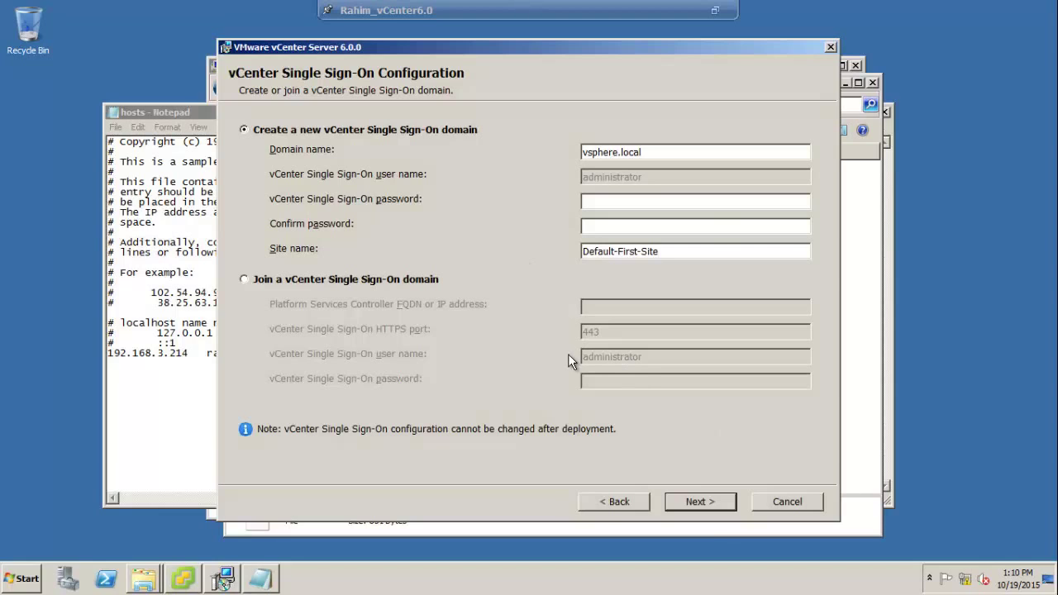
# - Create a new vsphere.local Single Sign-On domain with site Default-First-Site, entering and confirming the vCenter Single Sign-On password
pyautogui.click(710, 498)
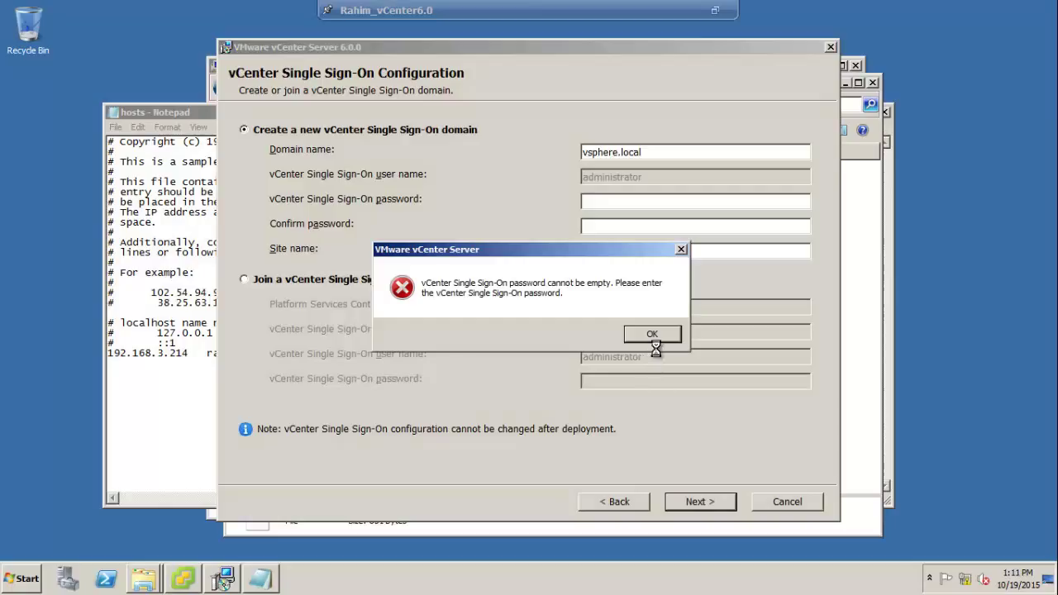
pyautogui.click(655, 334)
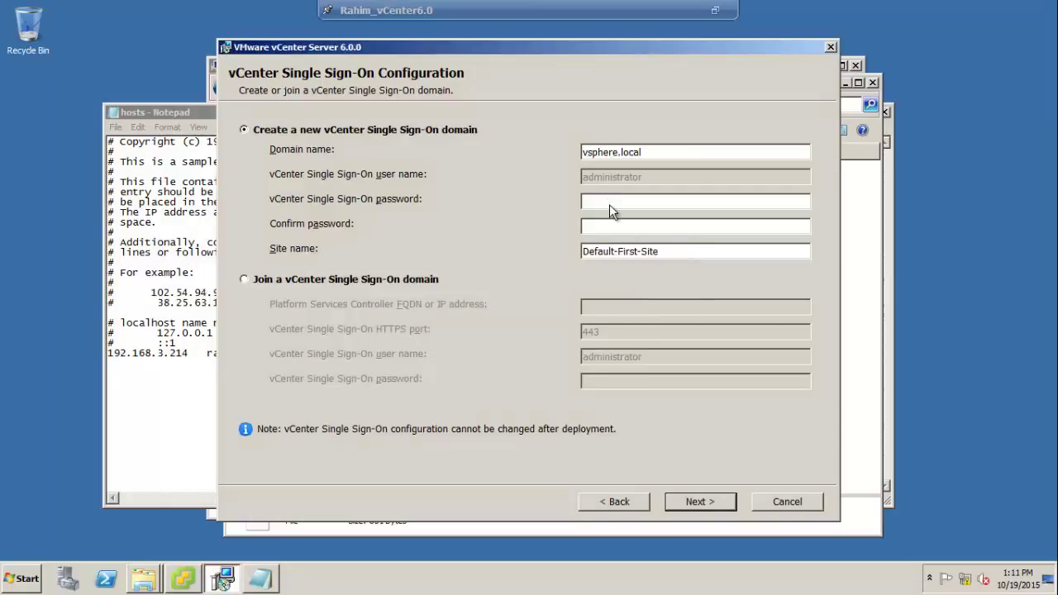
pyautogui.write('VMw●●●●●●●●')
pyautogui.press('Tab')
pyautogui.write('●●●●●●●●●●●')
pyautogui.click(698, 504)
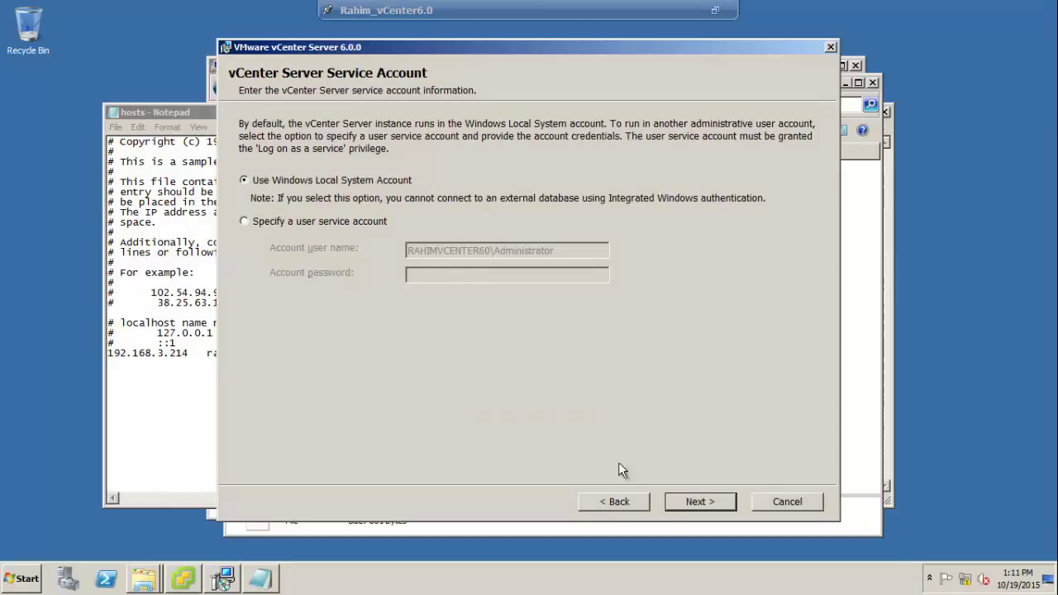
# - Accept the Windows Local System Account, embedded vPostgres database, default ports and default directories, and start the installation
pyautogui.click(693, 501)
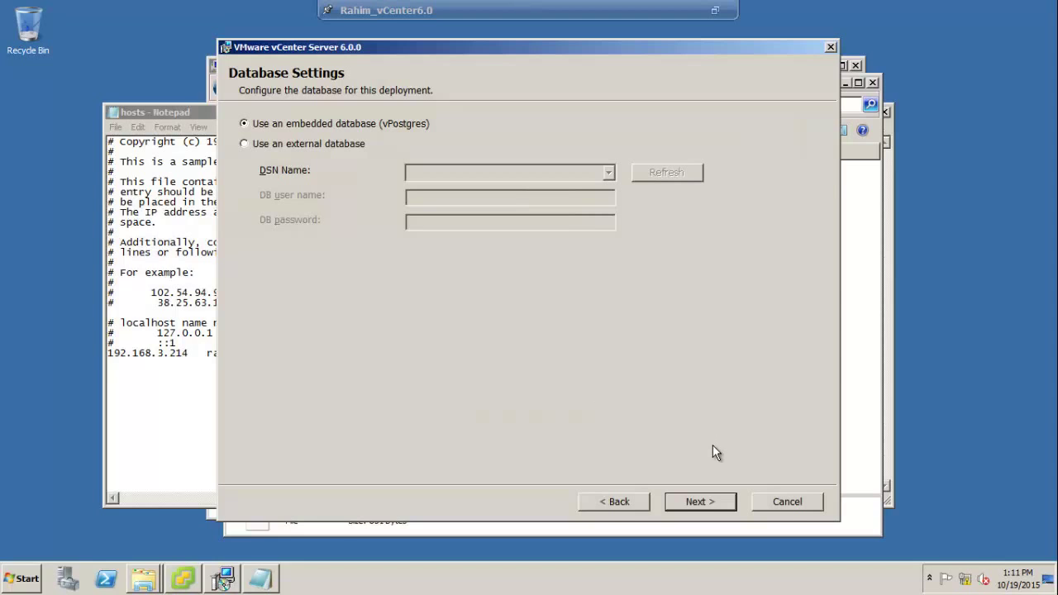
pyautogui.click(701, 501)
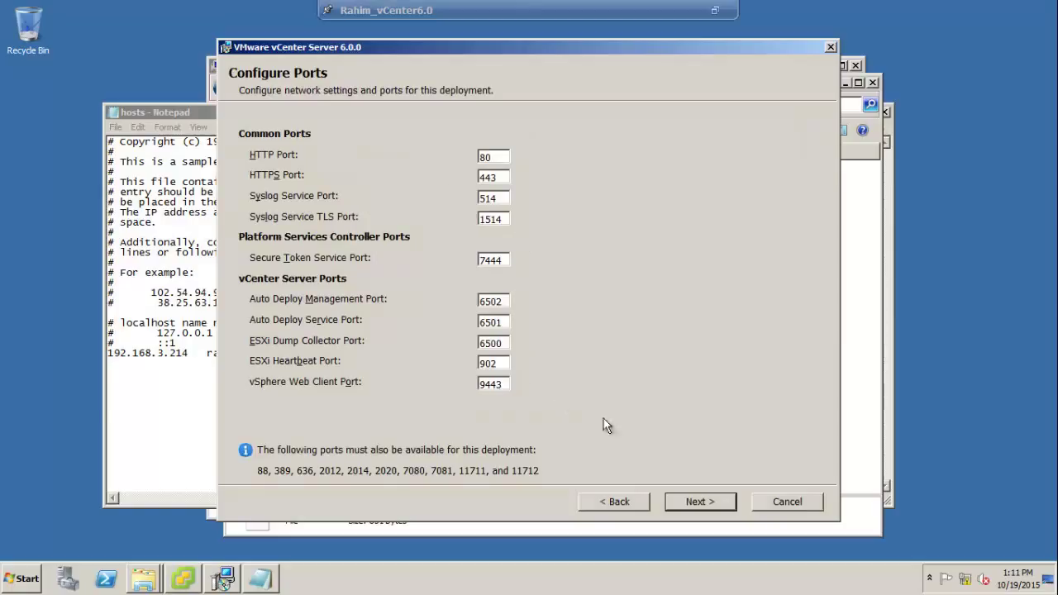
pyautogui.click(704, 510)
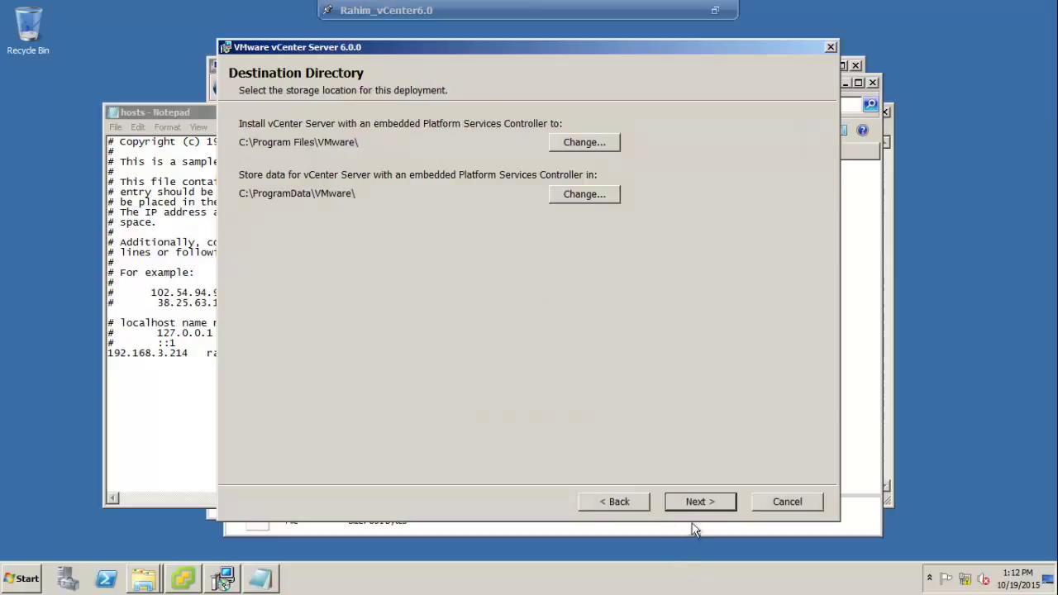
pyautogui.click(702, 504)
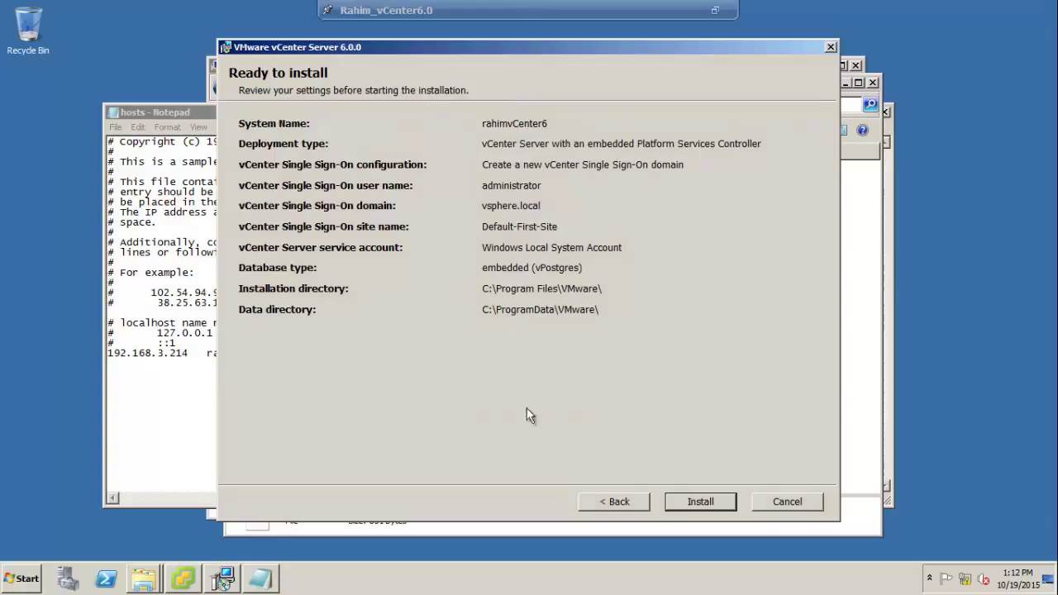
pyautogui.click(708, 504)
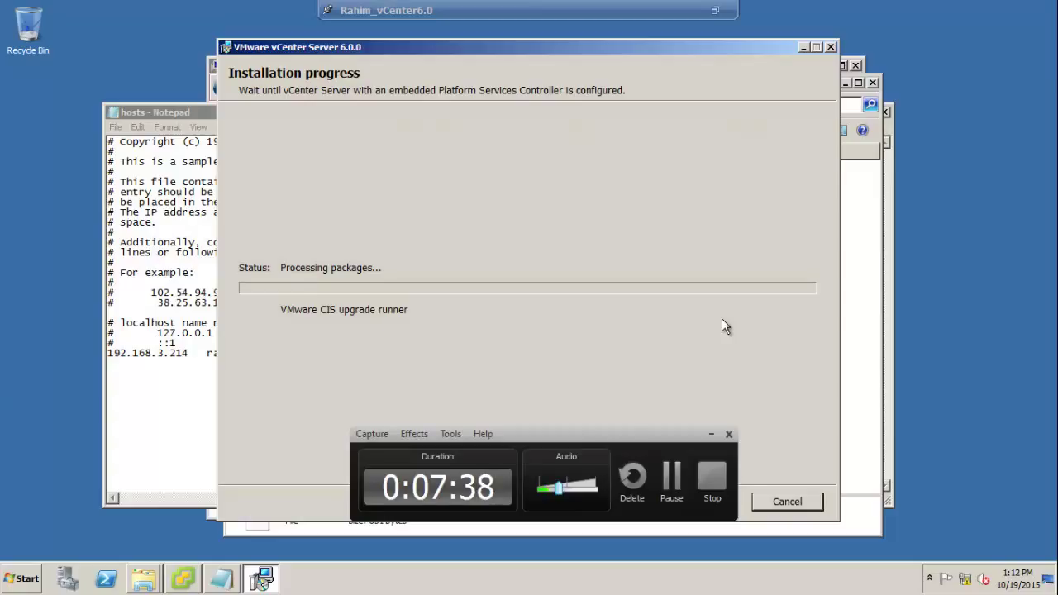
pyautogui.click(672, 486)
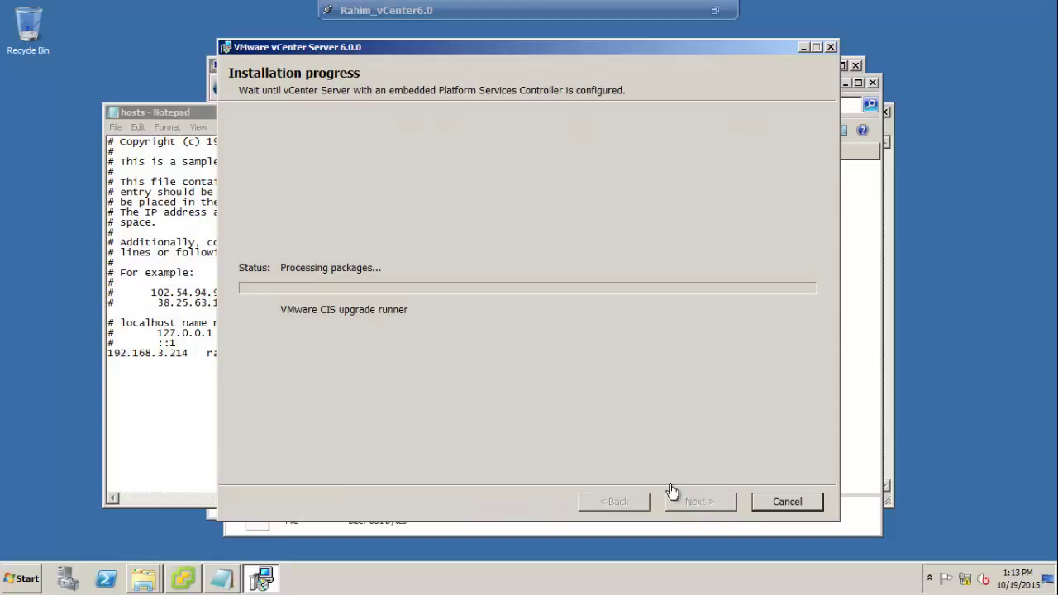